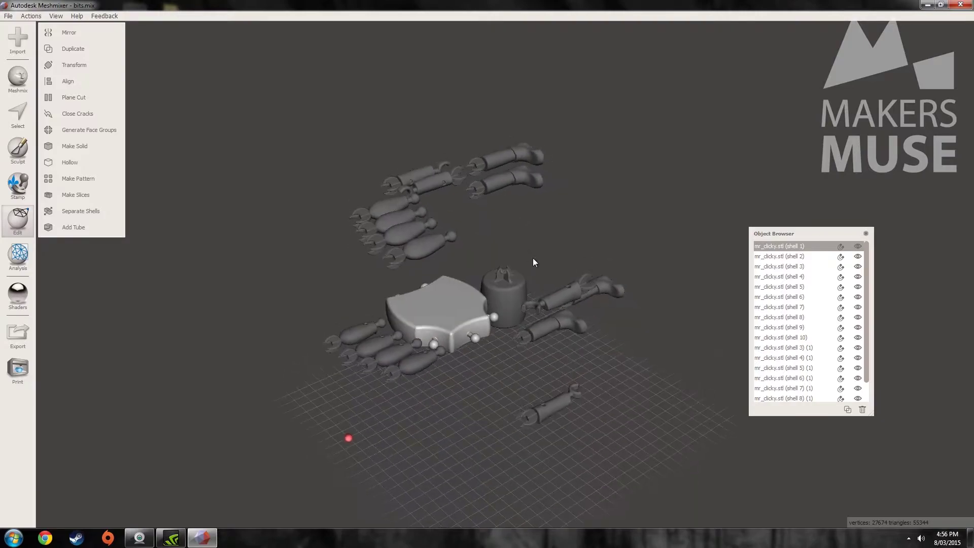
- Orbit around the scattered robot parts and select the shell 5 part
right_drag(414, 210, 608, 264)
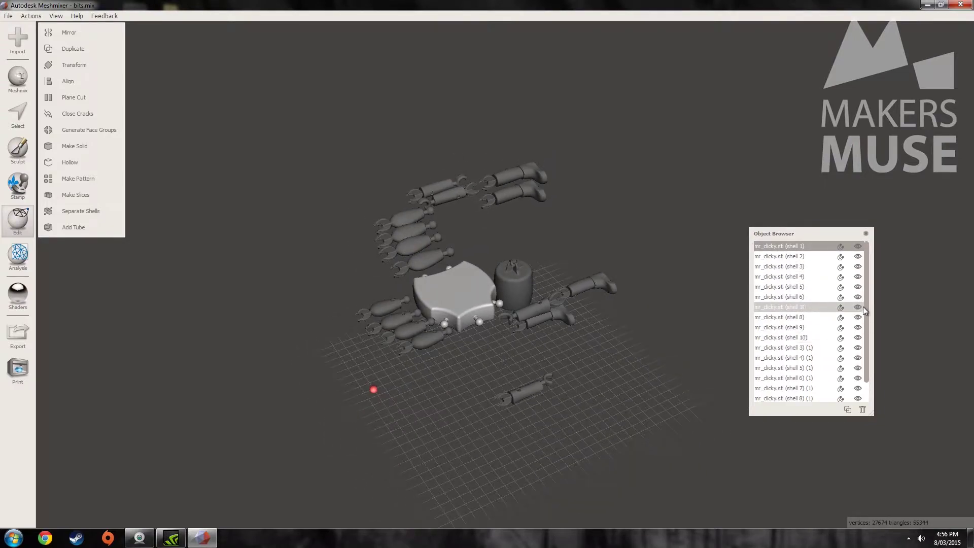
drag(869, 306, 868, 330)
click(783, 267)
right_drag(609, 300, 486, 254)
right_drag(328, 218, 503, 321)
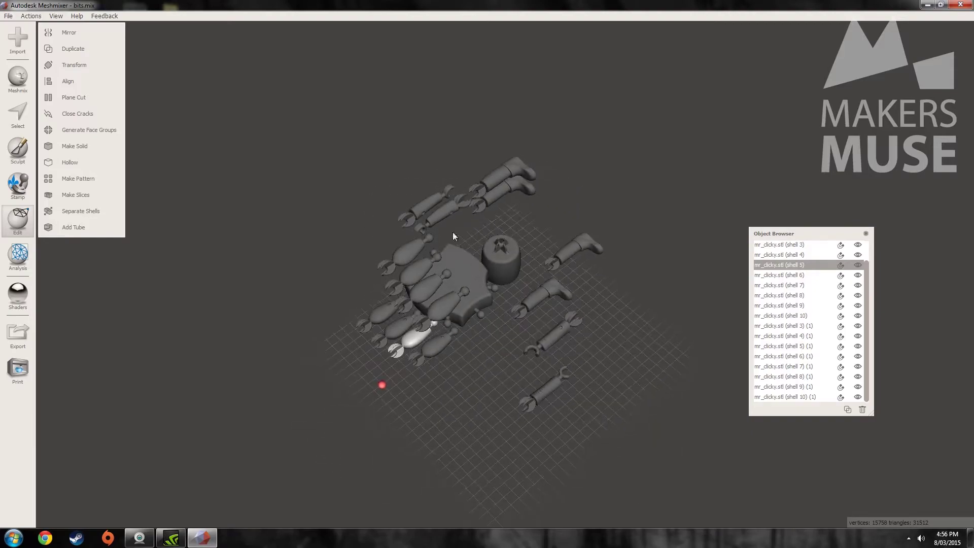
right_drag(453, 234, 553, 238)
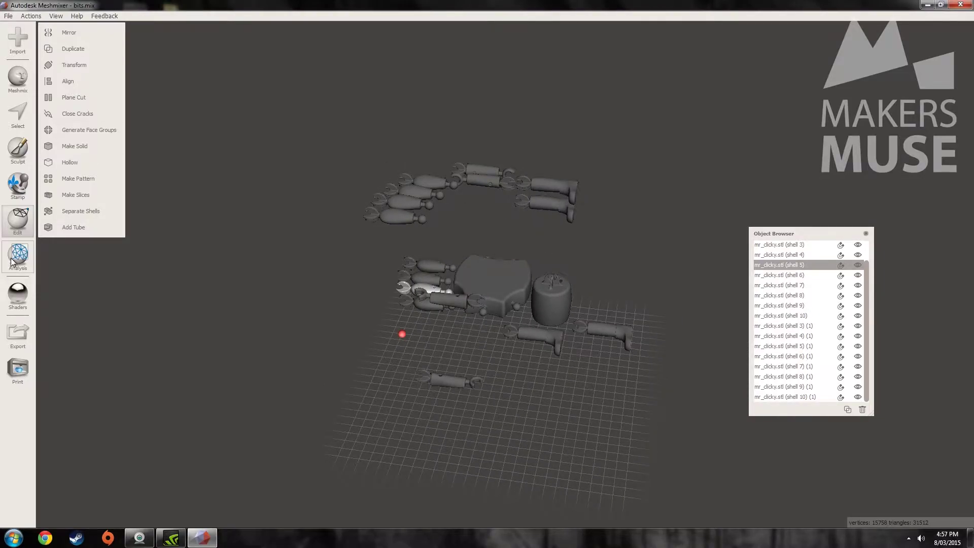
- Bring up the Analysis tools, then select the cylindrical head and box-shaped body parts
mouse_move(11, 259)
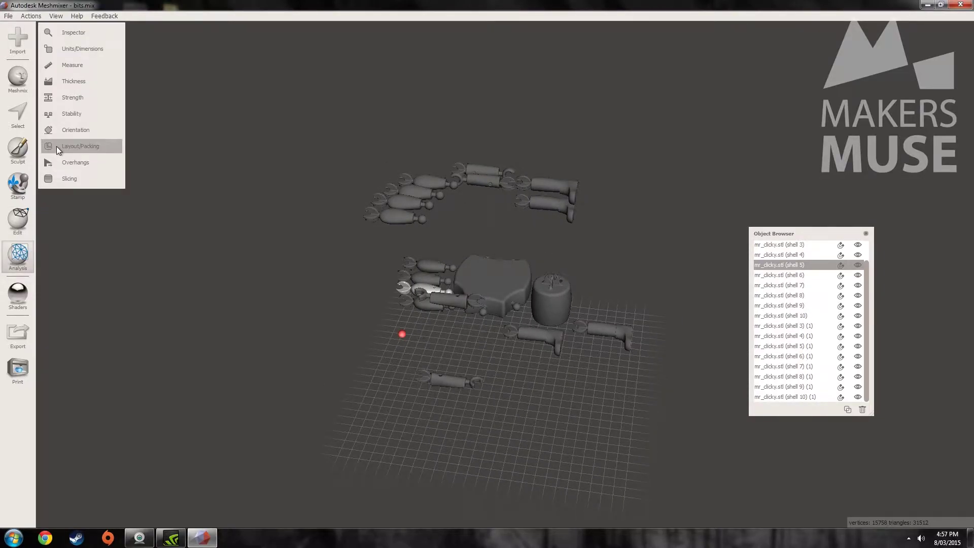
click(99, 146)
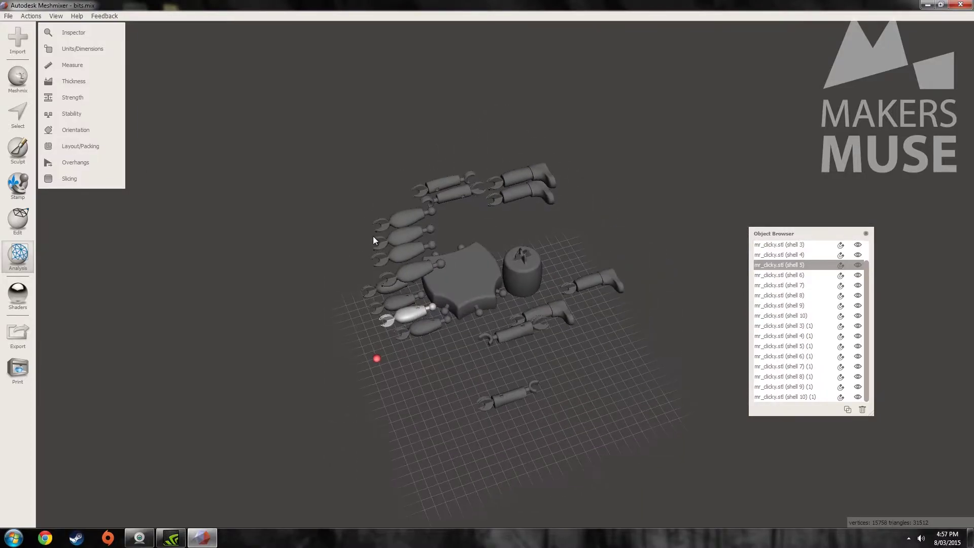
right_drag(469, 466, 576, 343)
click(449, 327)
click(558, 324)
click(509, 309)
right_drag(509, 310, 503, 244)
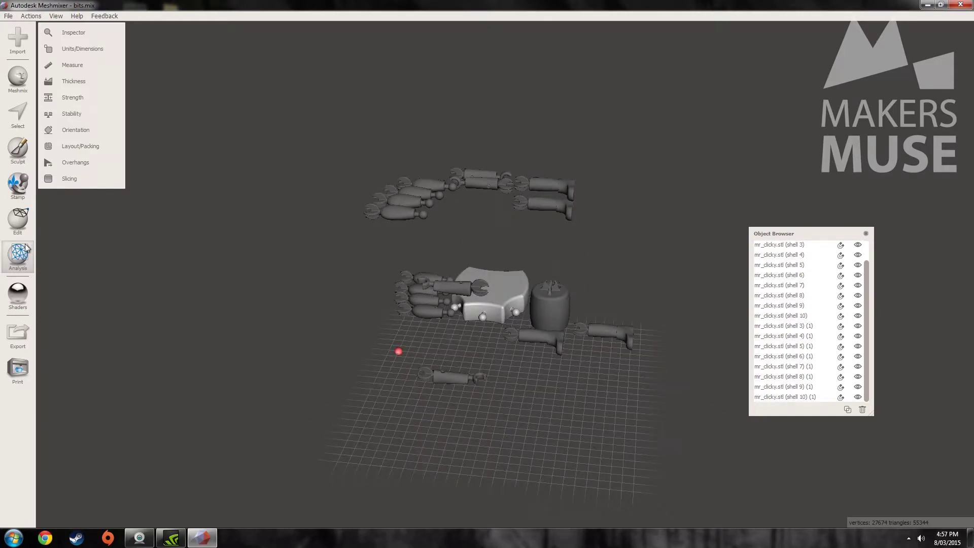
scroll(829, 249, up, 2)
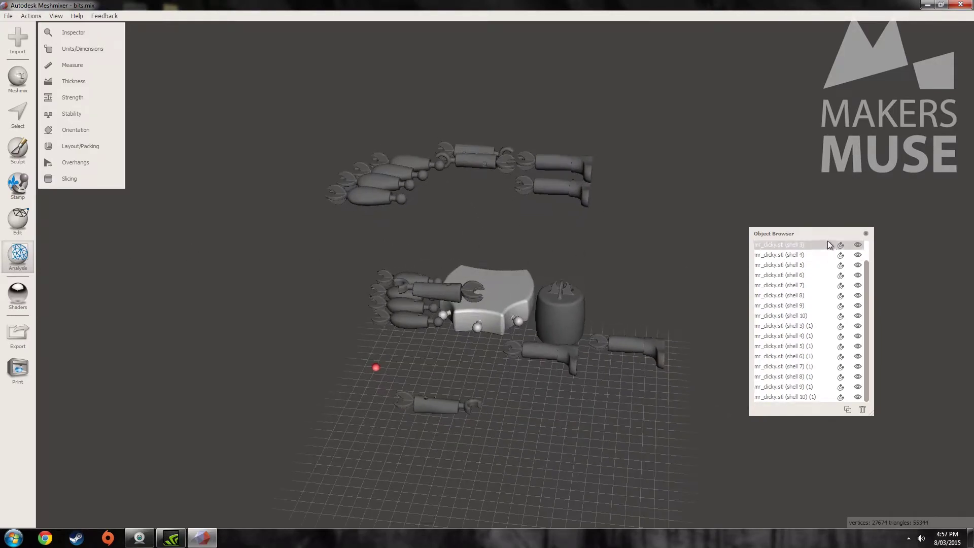
- Run Layout/Packing with 2D Move & Rotate, Fastest and Centered, and repack the parts
click(65, 146)
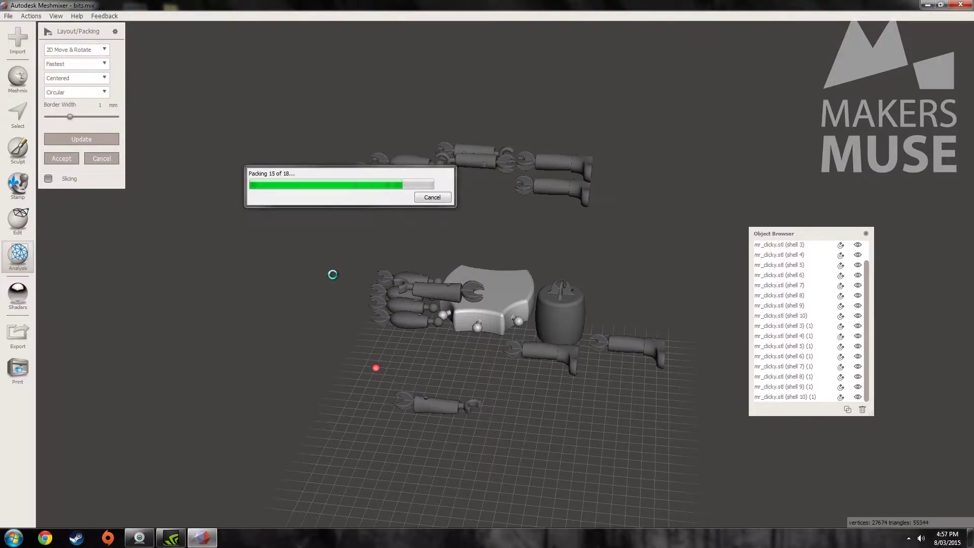
right_drag(424, 323, 499, 301)
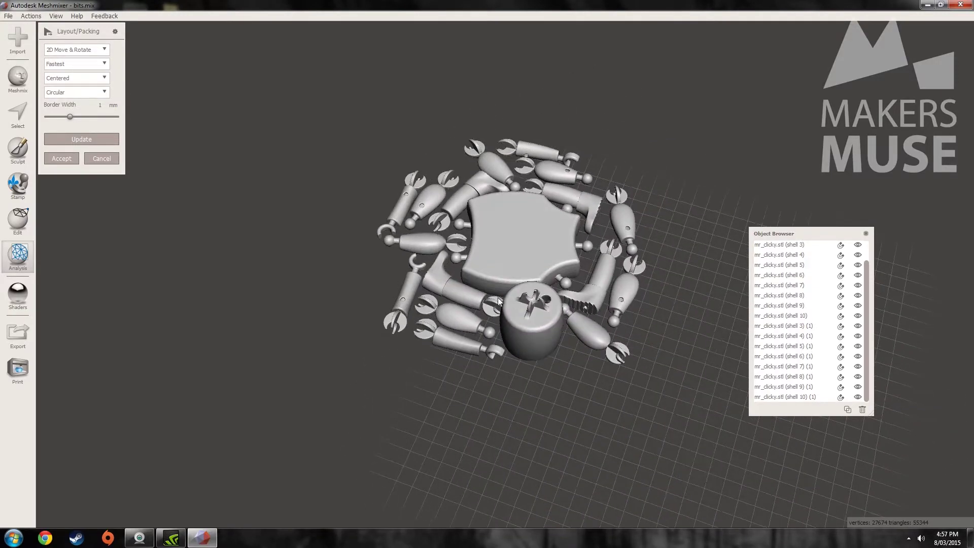
click(72, 67)
click(93, 54)
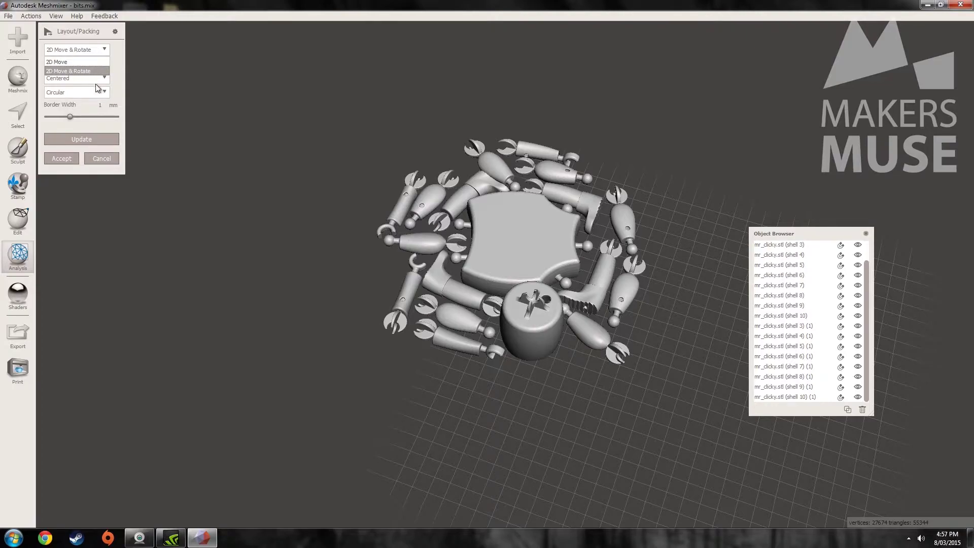
click(120, 57)
click(92, 79)
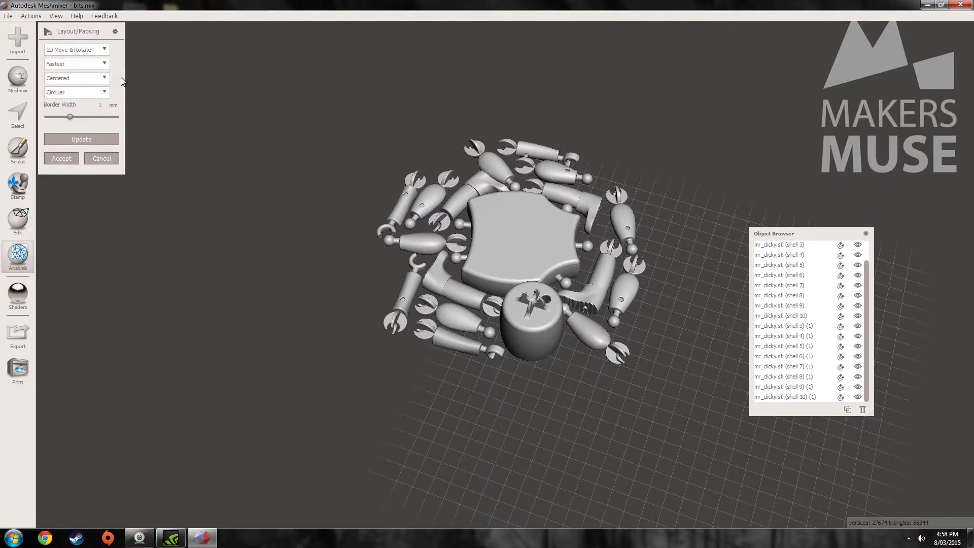
click(74, 138)
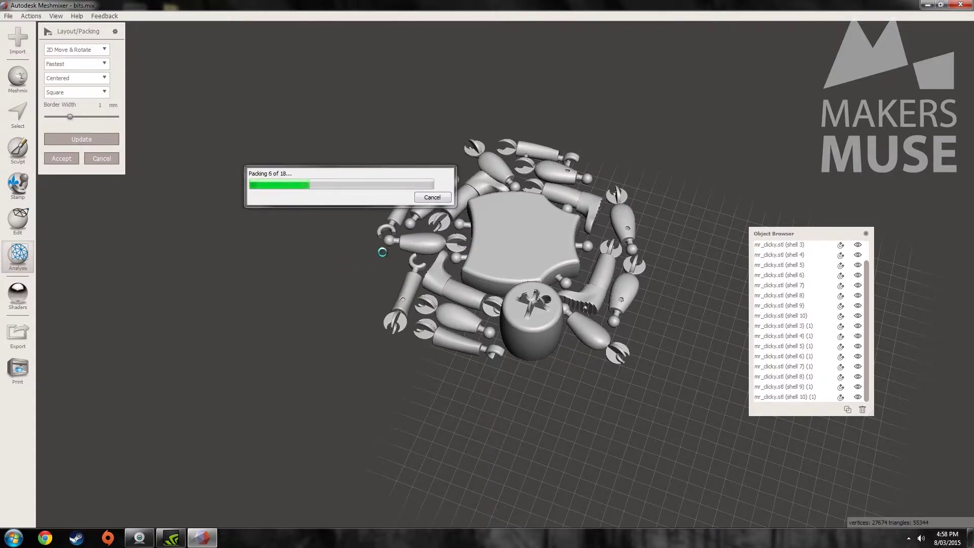
- Switch the packing shape to Circular and repack the parts
right_drag(494, 221, 512, 254)
click(93, 95)
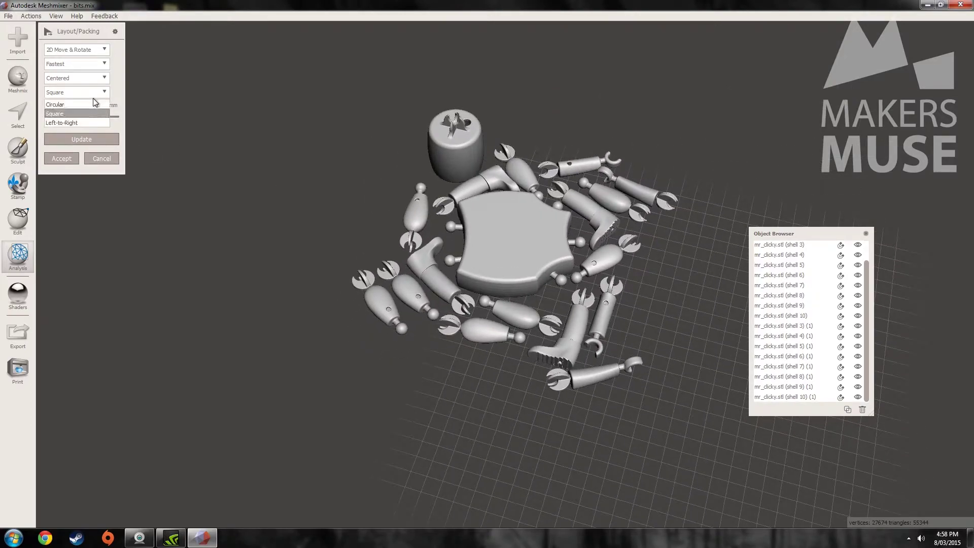
click(82, 104)
click(82, 142)
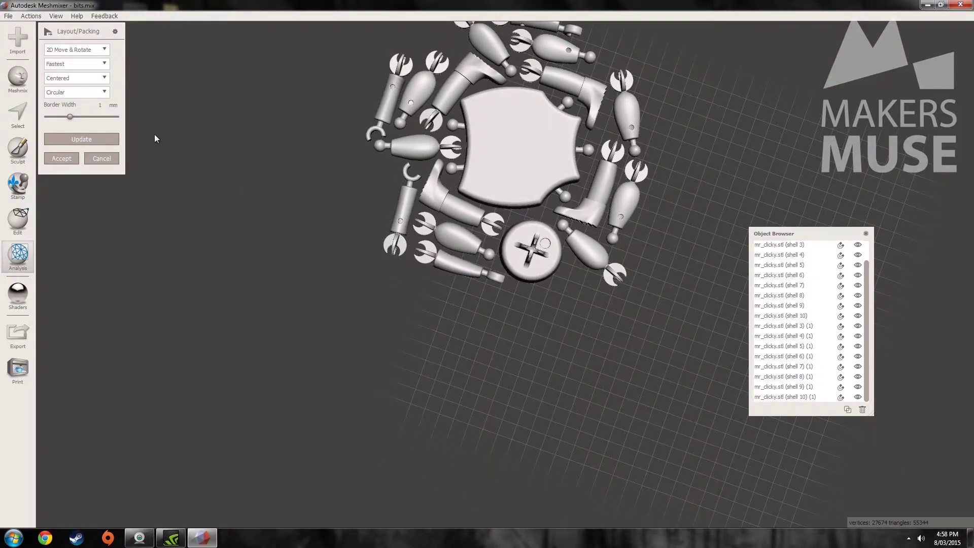
- Accept the circular packing and preview the parts on the MakerBot Replicator 5th Gen. build plate
key(Return)
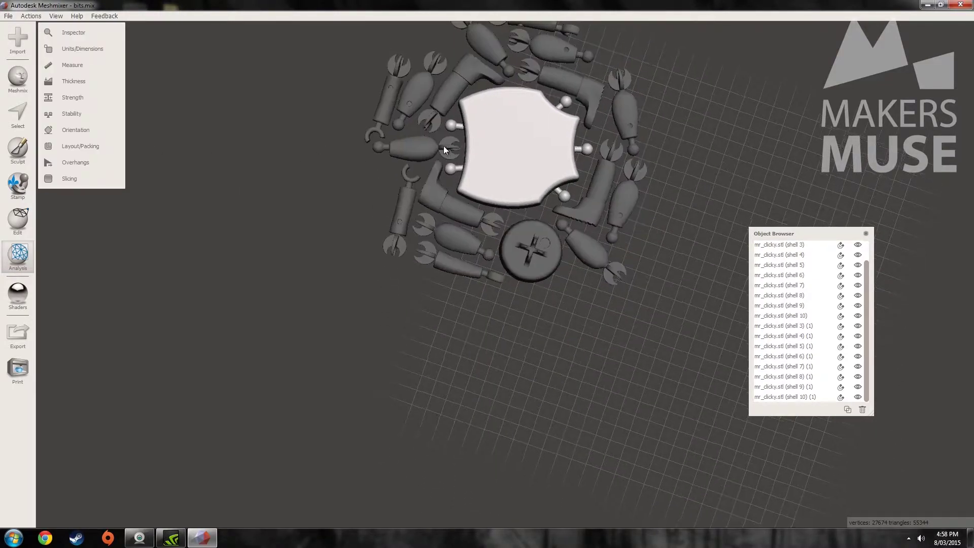
middle_drag(443, 145, 412, 218)
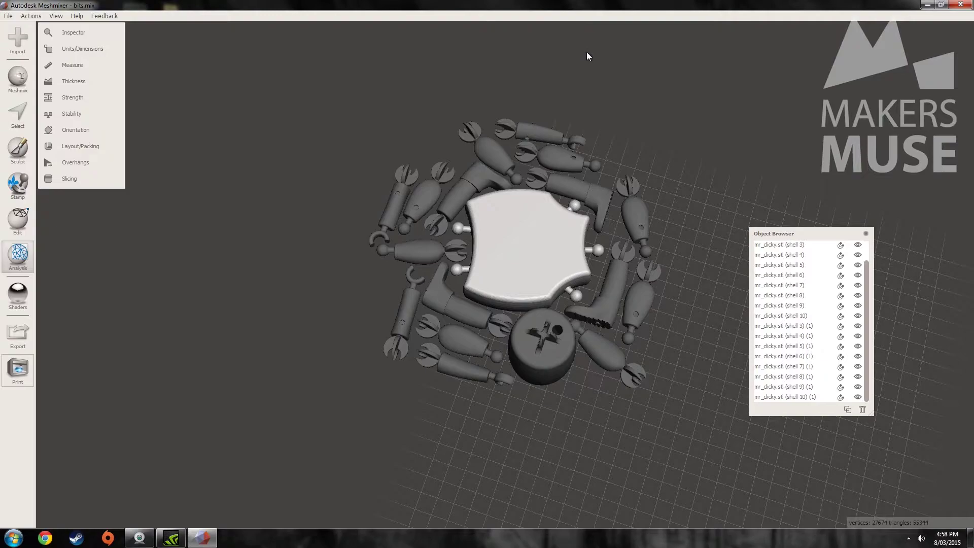
click(18, 370)
right_drag(477, 319, 382, 374)
right_drag(298, 352, 210, 322)
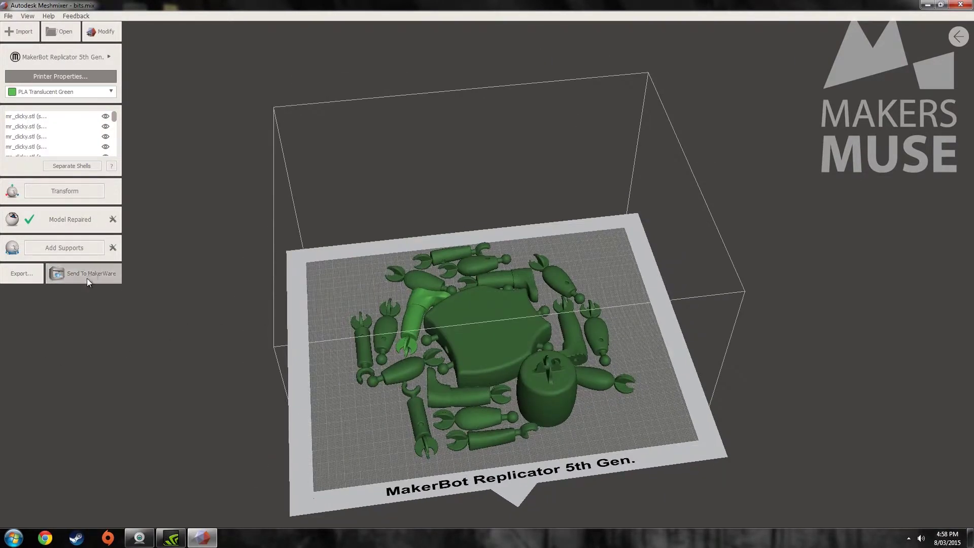
right_drag(388, 355, 96, 267)
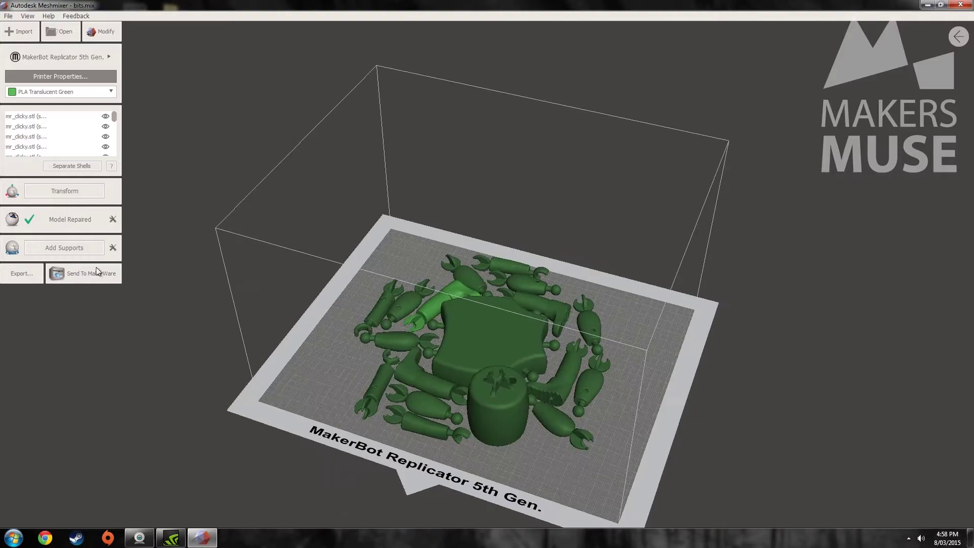
click(15, 274)
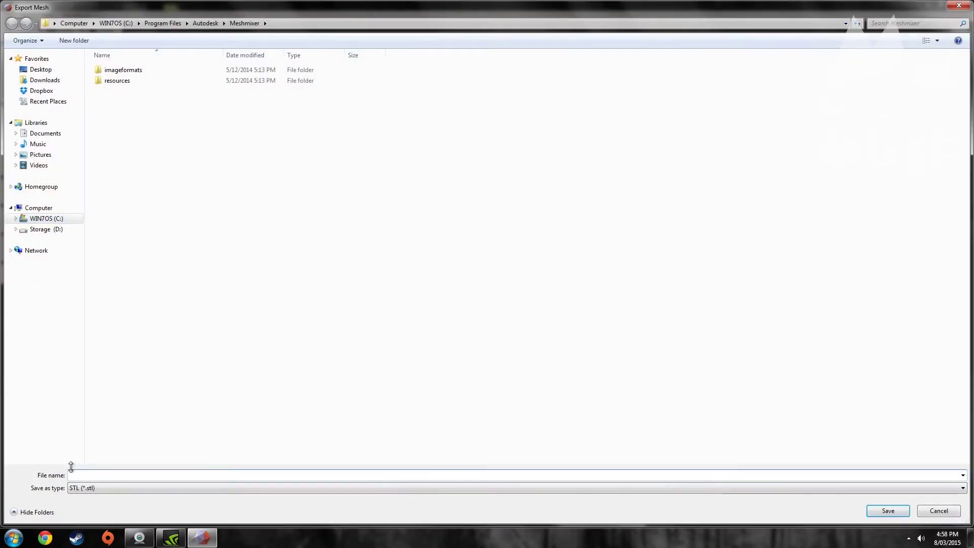
- Save the packed mesh as STL 'clicky parts nested' in Desktop > Demo Stls
text(clicky parts nested)
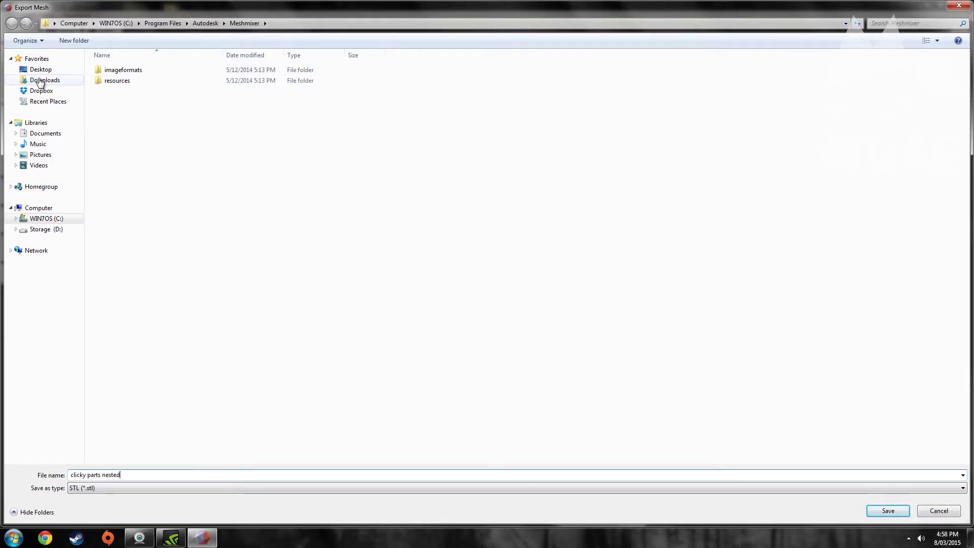
click(40, 70)
double_click(385, 93)
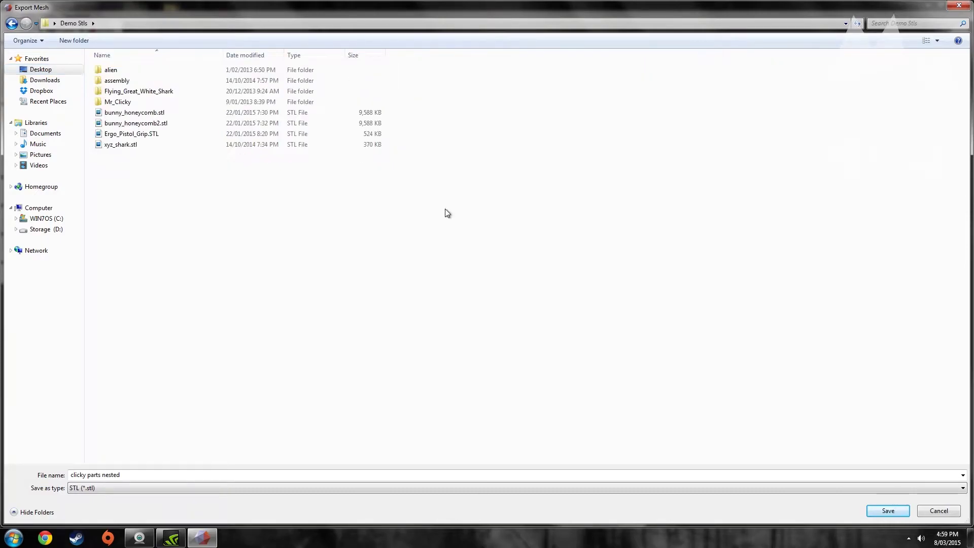
click(886, 510)
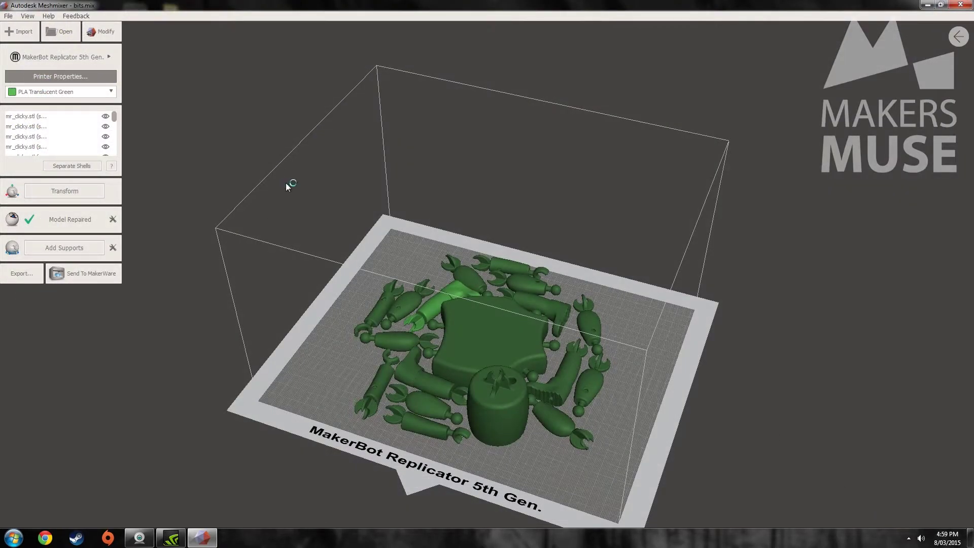
- Show the desktop and launch the UP! print software
right_drag(396, 194, 420, 169)
right_drag(383, 264, 400, 203)
right_click(245, 537)
click(284, 494)
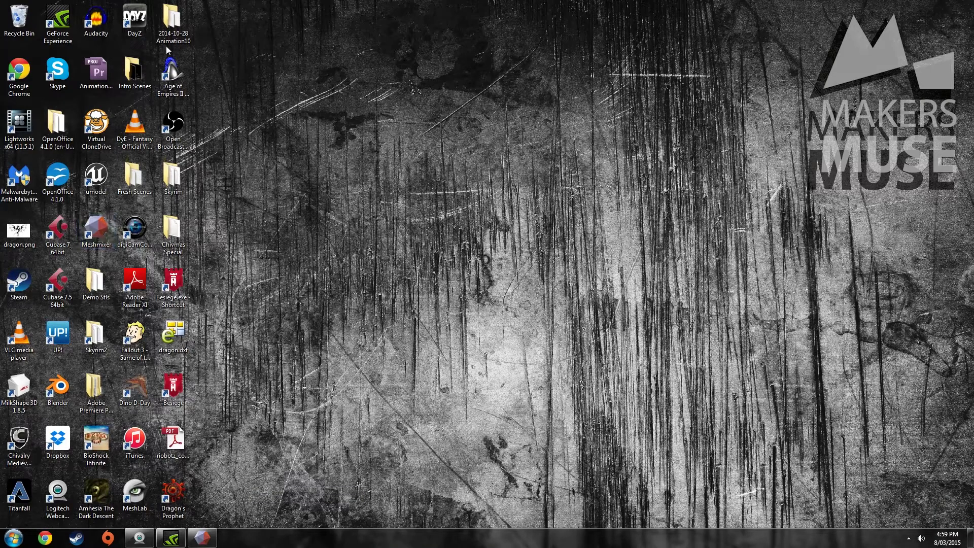
double_click(57, 335)
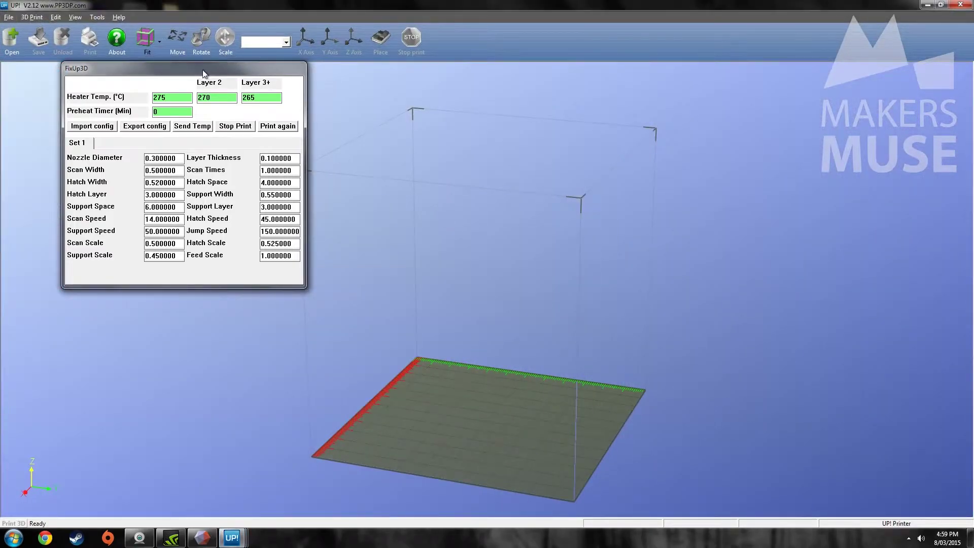
- Move the FixUp3D settings window off to the right of the build area
drag(204, 72, 811, 120)
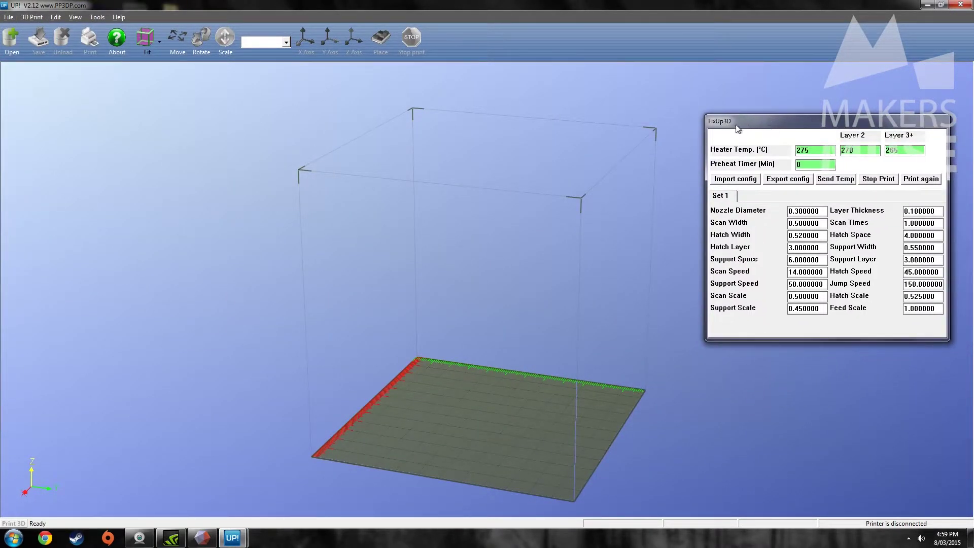
drag(712, 121, 712, 86)
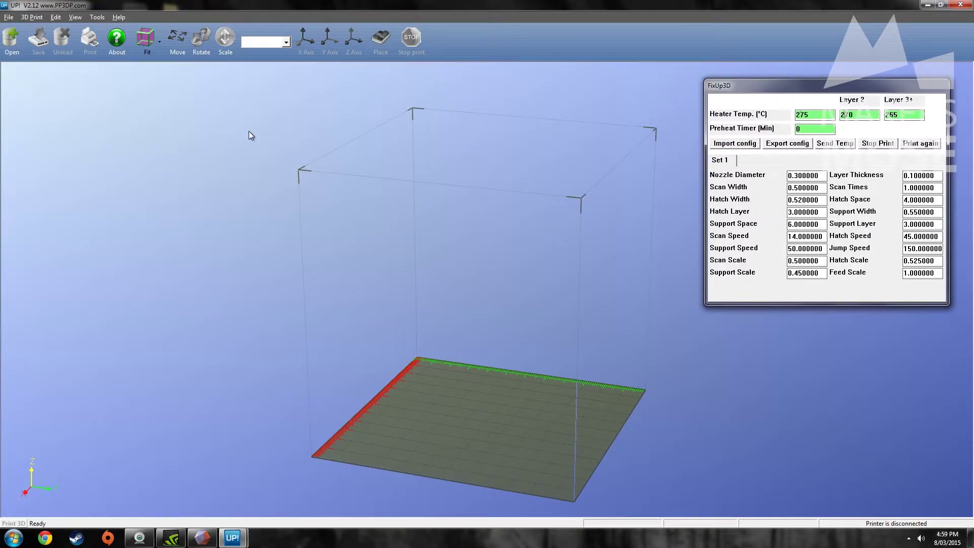
click(8, 17)
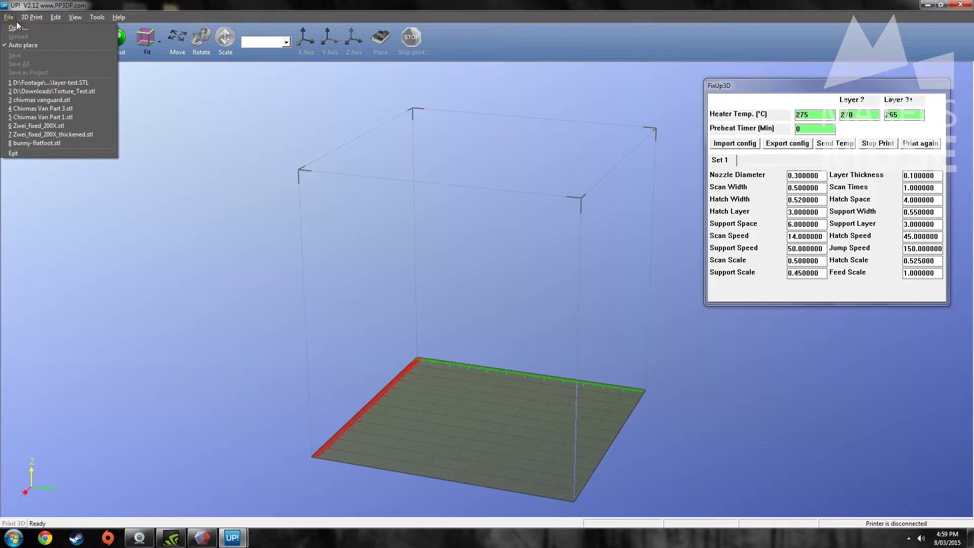
- Open clicky parts nested_combined.stl from Desktop > Demo Stls onto the UP! platform
click(17, 28)
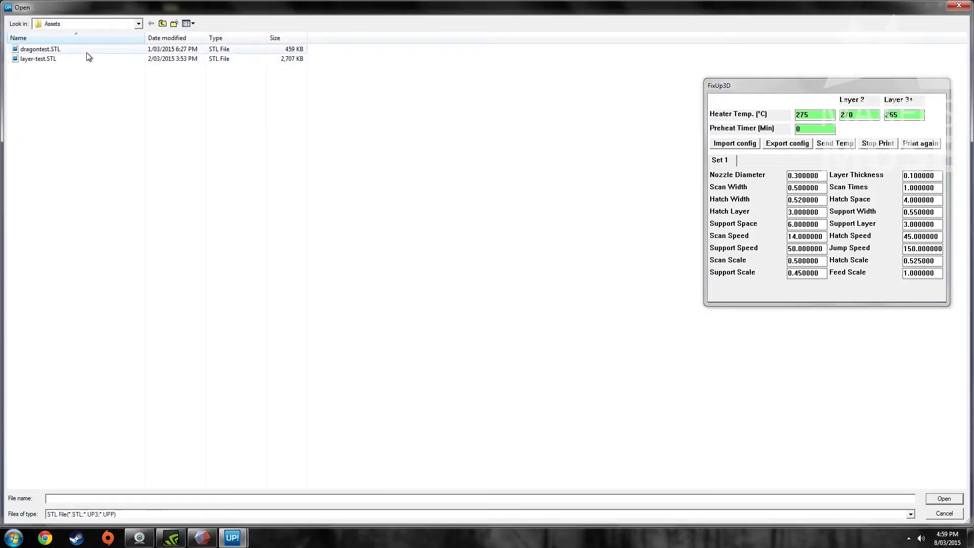
click(99, 25)
click(57, 35)
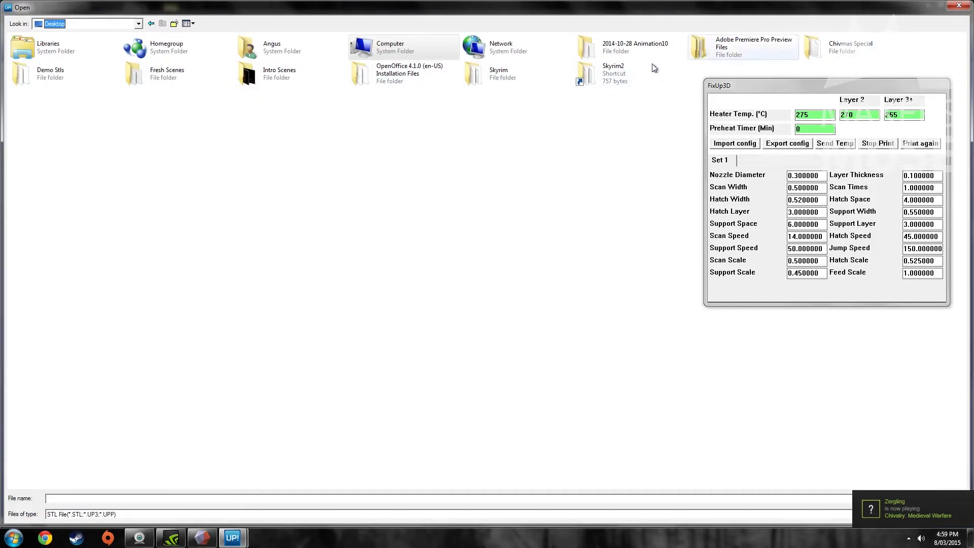
double_click(65, 73)
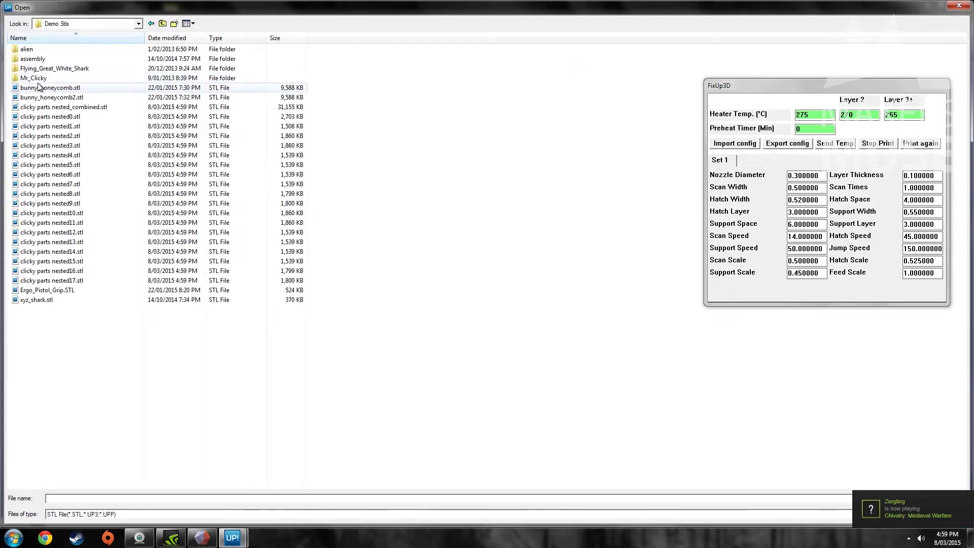
click(56, 175)
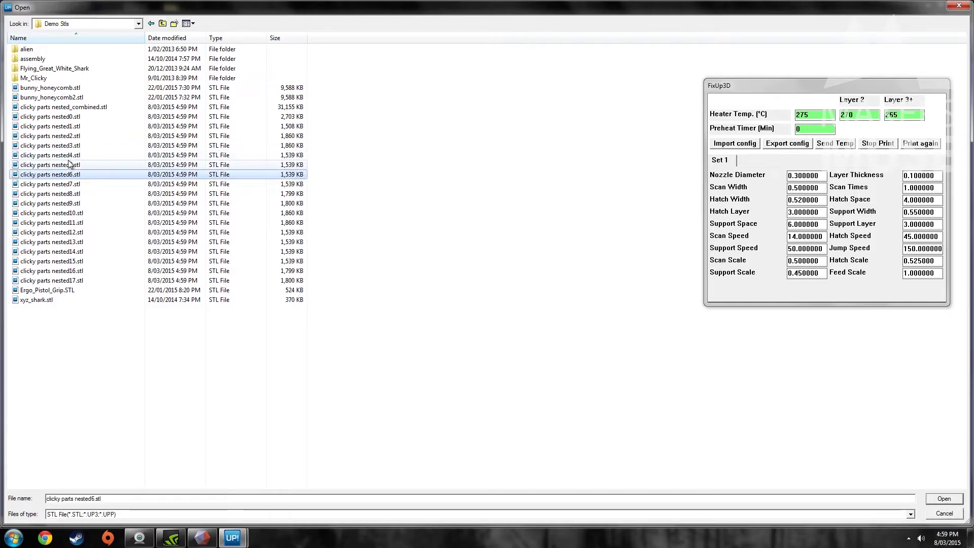
double_click(76, 107)
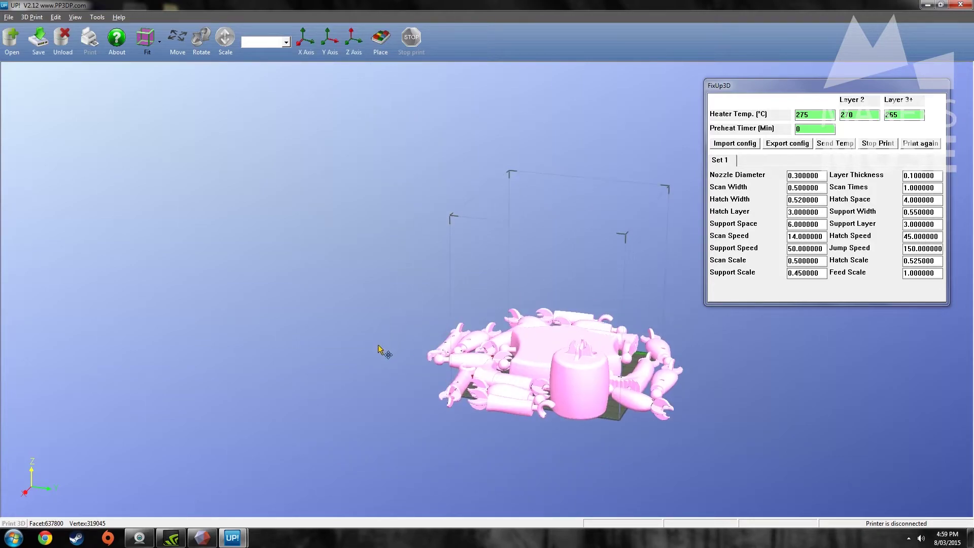
- Orbit around the loaded robot parts to inspect them from several sides, ending at the front
drag(411, 463, 559, 353)
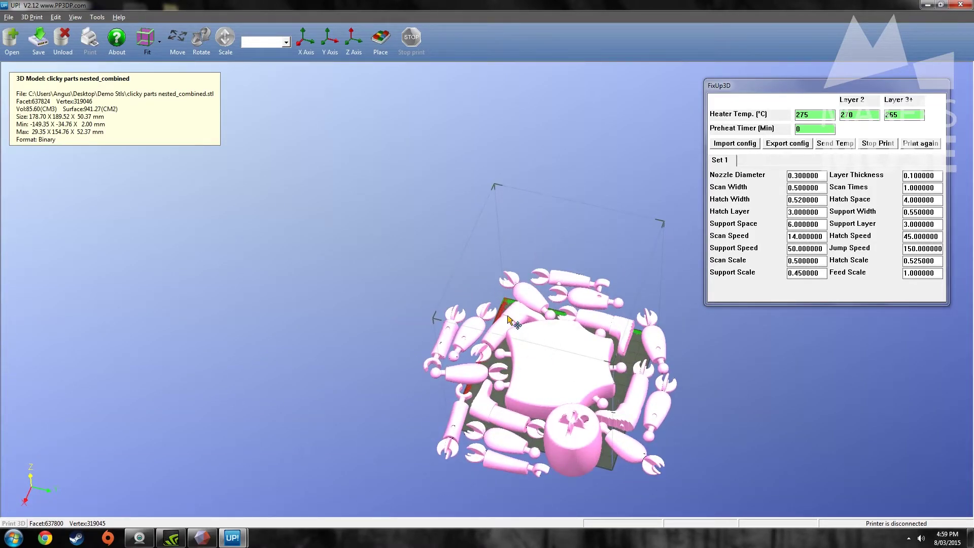
drag(509, 318, 530, 340)
drag(555, 250, 446, 329)
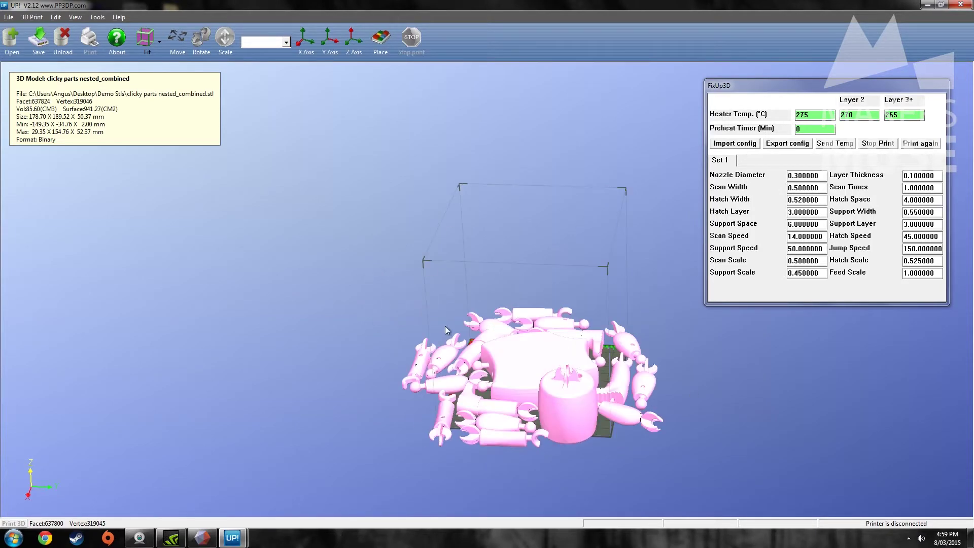